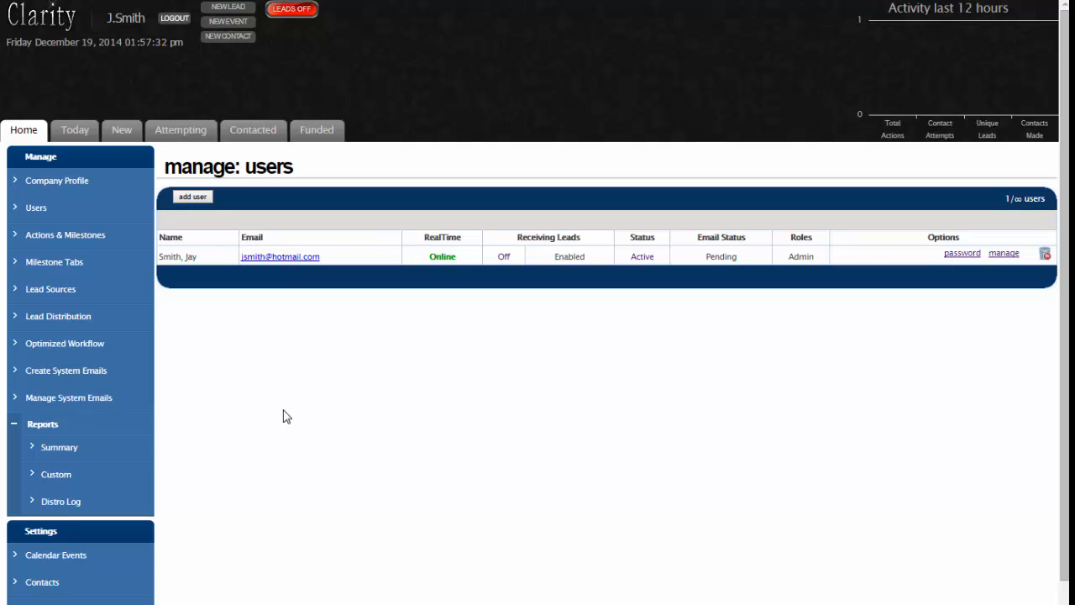
# - Start a new user, entering the first name, last name, e-mail address and position Realtor
pyautogui.click(194, 199)
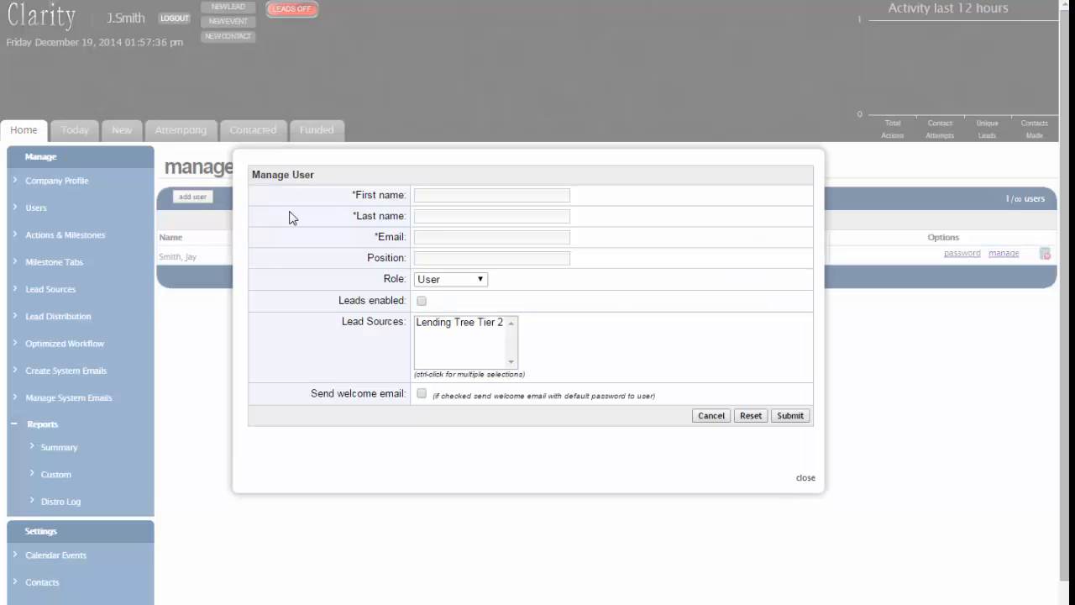
pyautogui.click(437, 195)
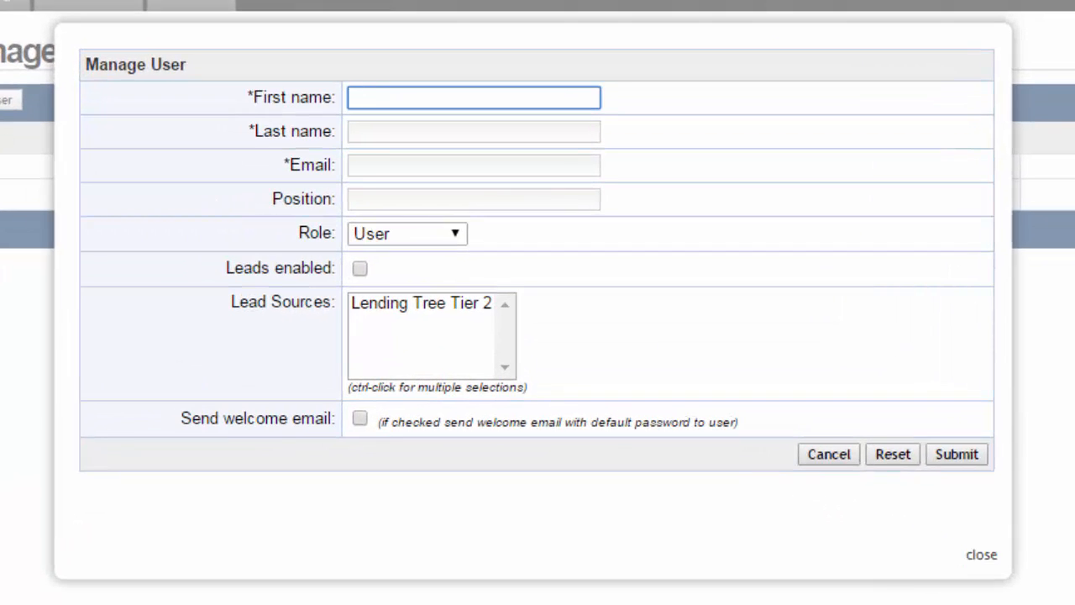
pyautogui.press('Tab')
pyautogui.press('Tab')
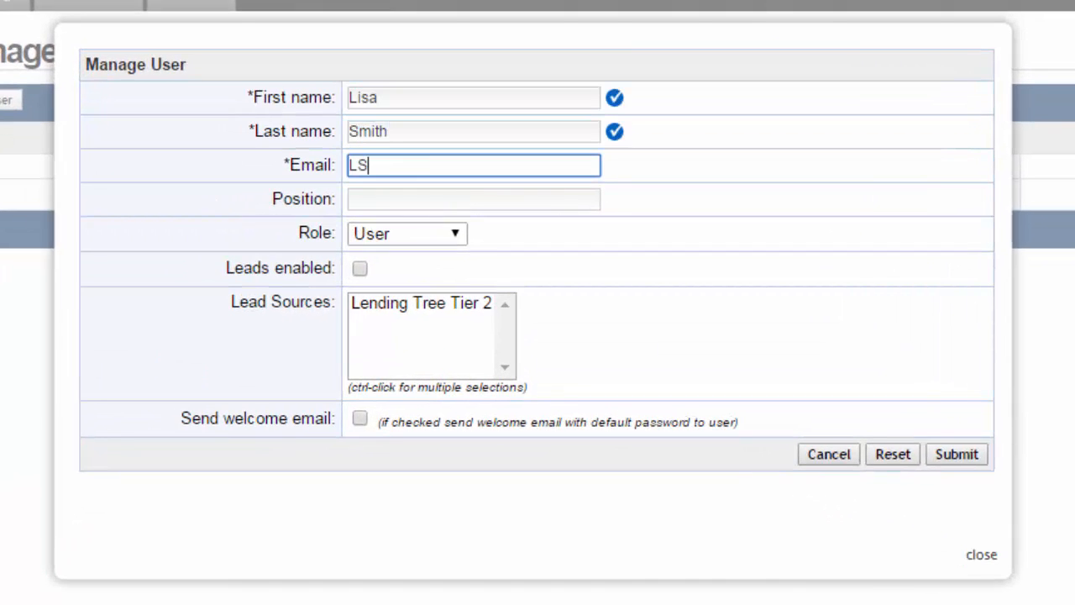
pyautogui.press('Tab')
pyautogui.write('Realtor')
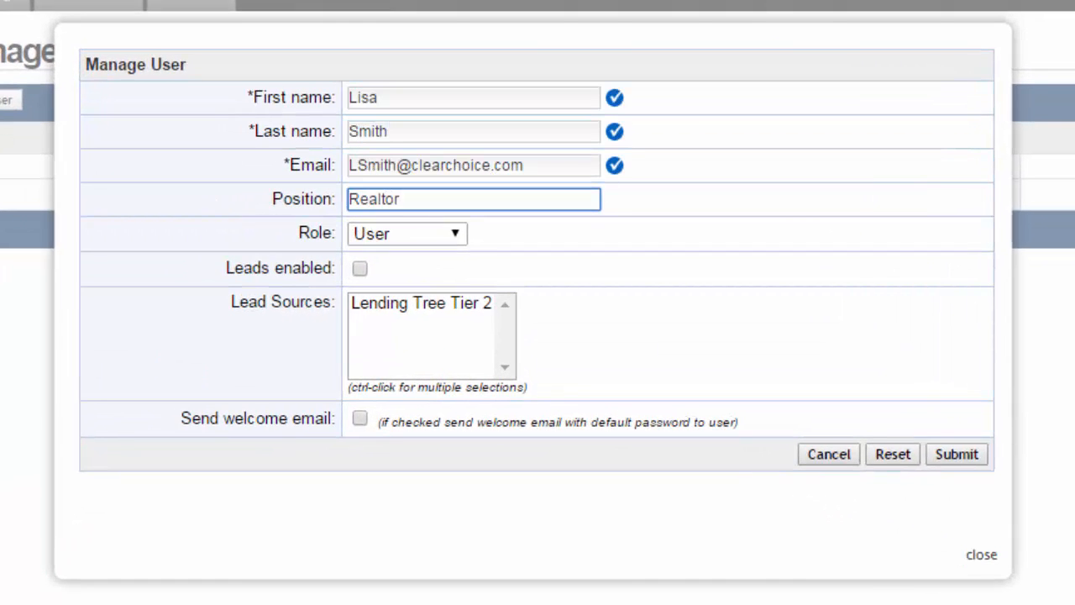
pyautogui.press('Tab')
pyautogui.press('Tab')
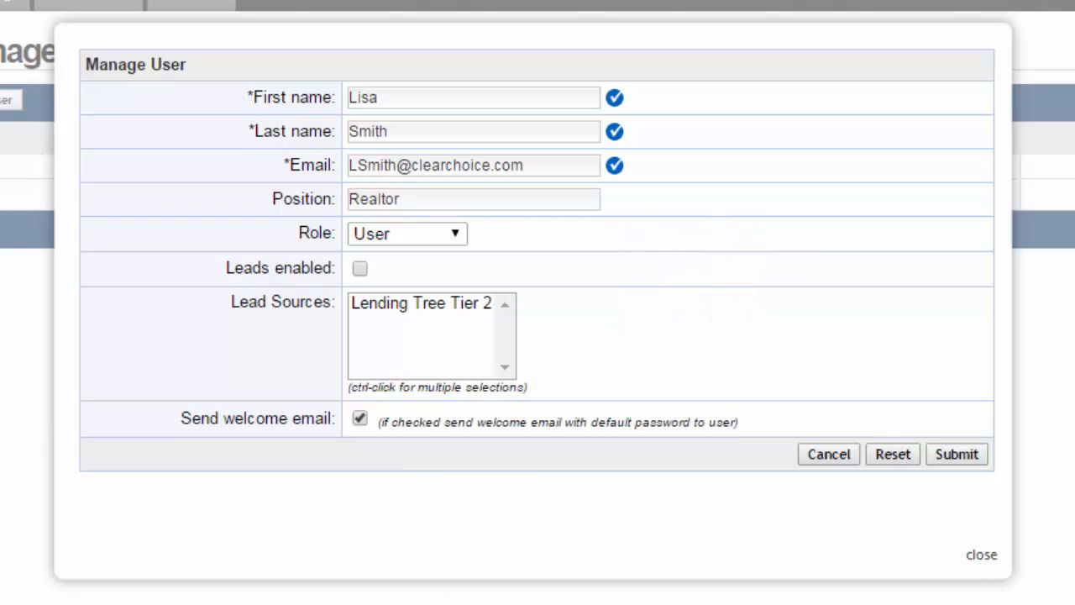
# - Keep role User with leads disabled, and choose Lending Tree Tier 2 as lead source
pyautogui.click(459, 241)
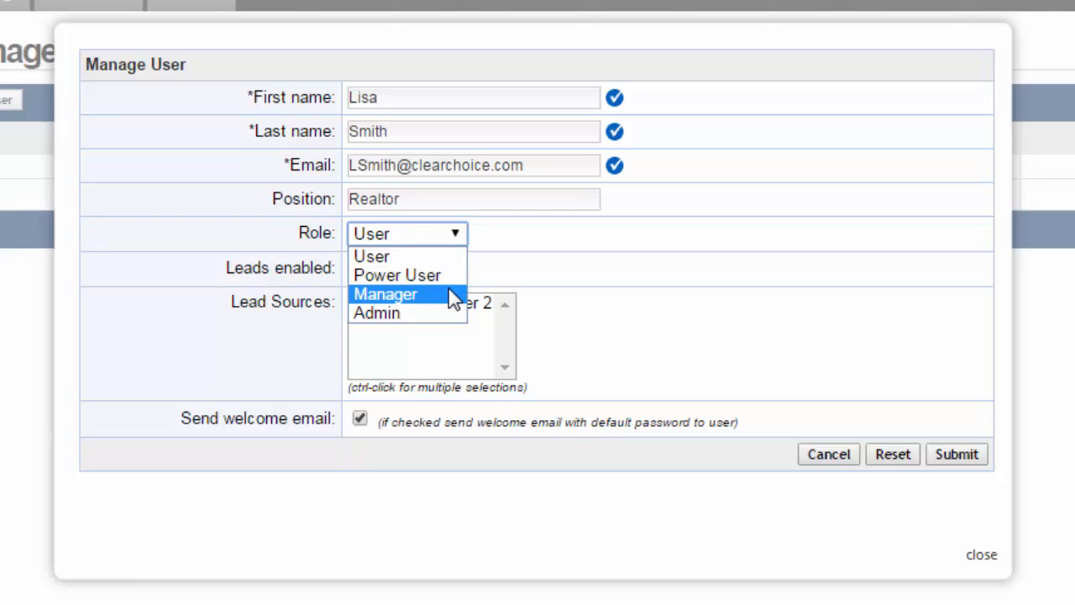
pyautogui.click(524, 246)
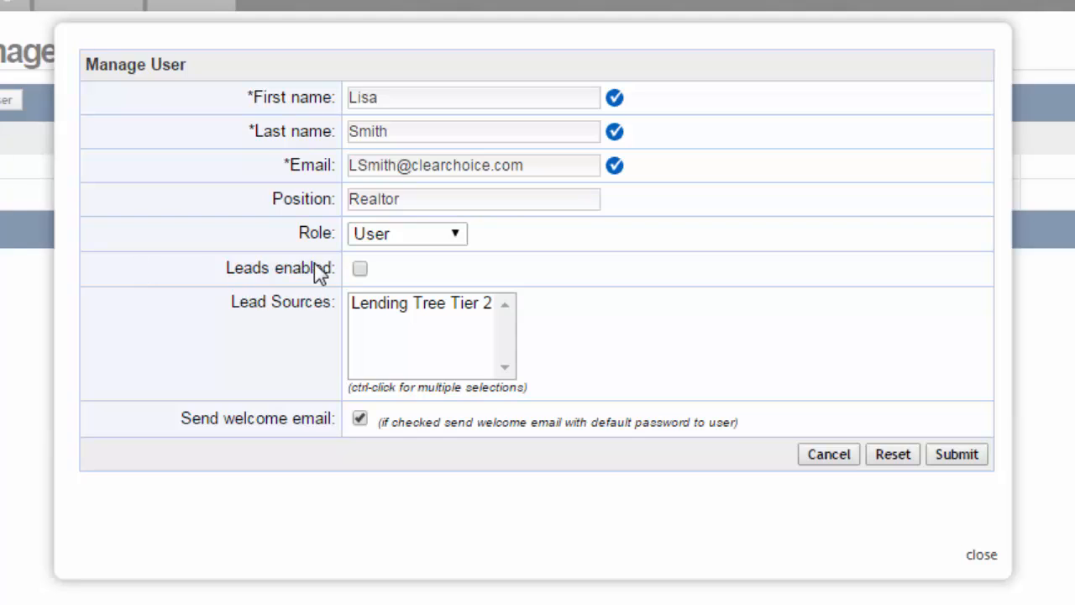
pyautogui.click(360, 269)
pyautogui.click(361, 268)
pyautogui.click(424, 313)
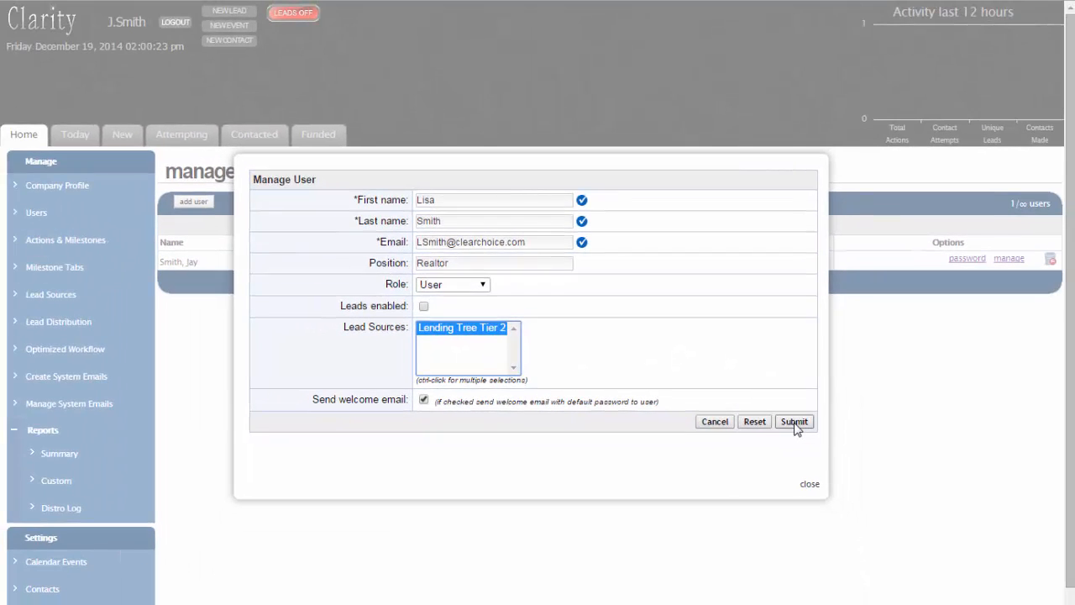
# - Submit the new user, then open and close its password change dialog without changes
pyautogui.click(794, 422)
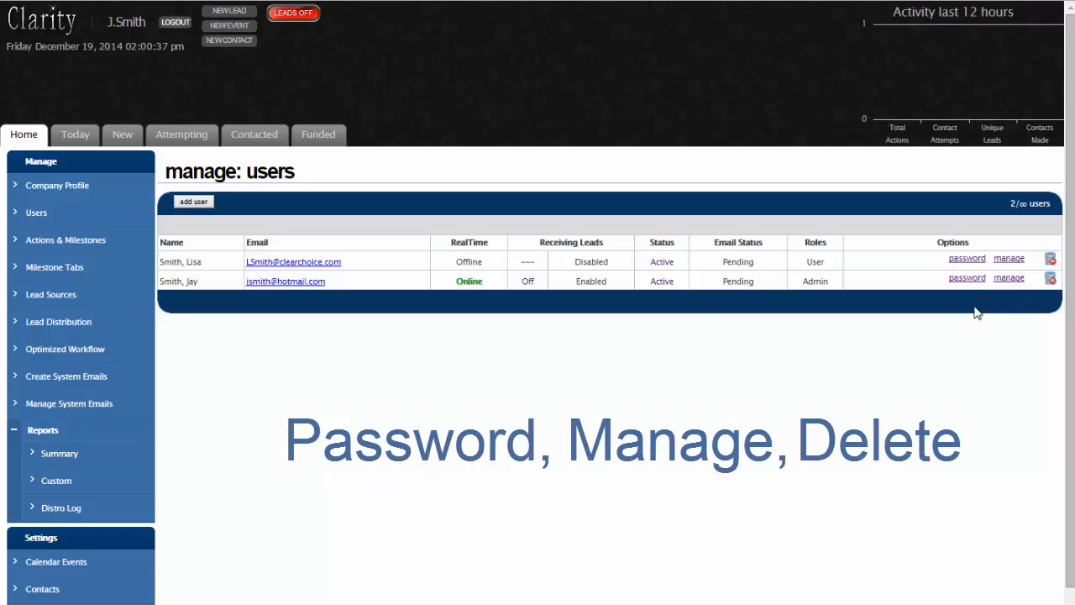
pyautogui.click(971, 261)
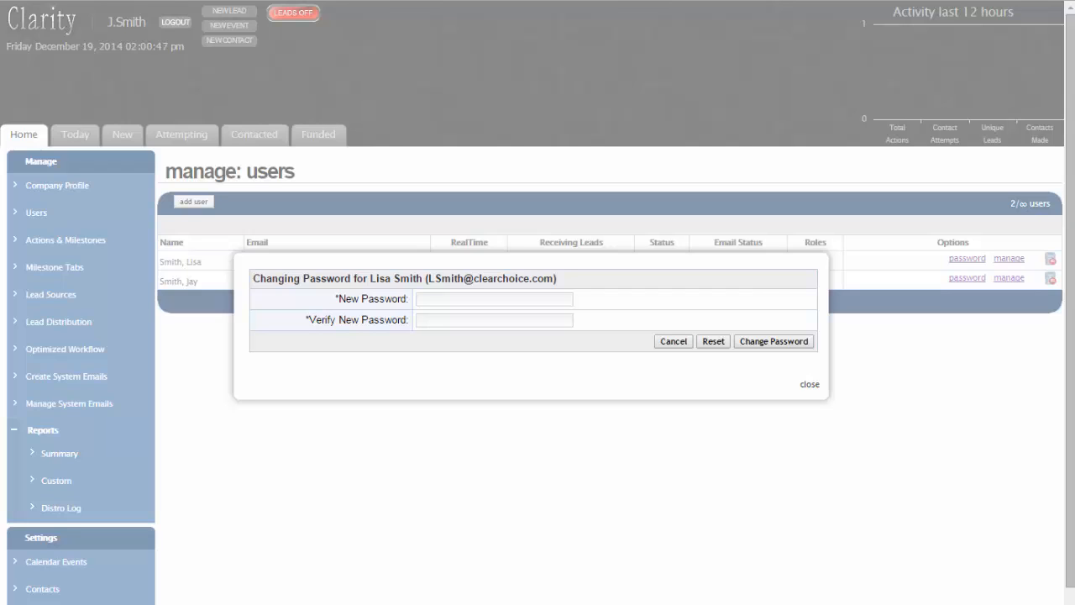
pyautogui.click(812, 385)
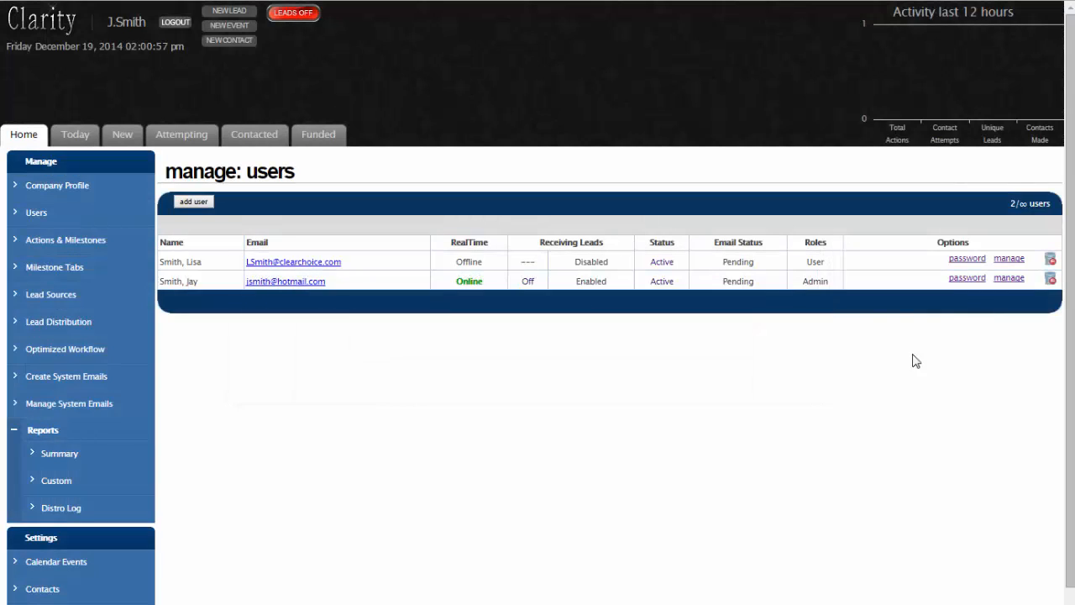
# - Reopen the new user's details and enter work, mobile and fax numbers and license number
pyautogui.click(1001, 267)
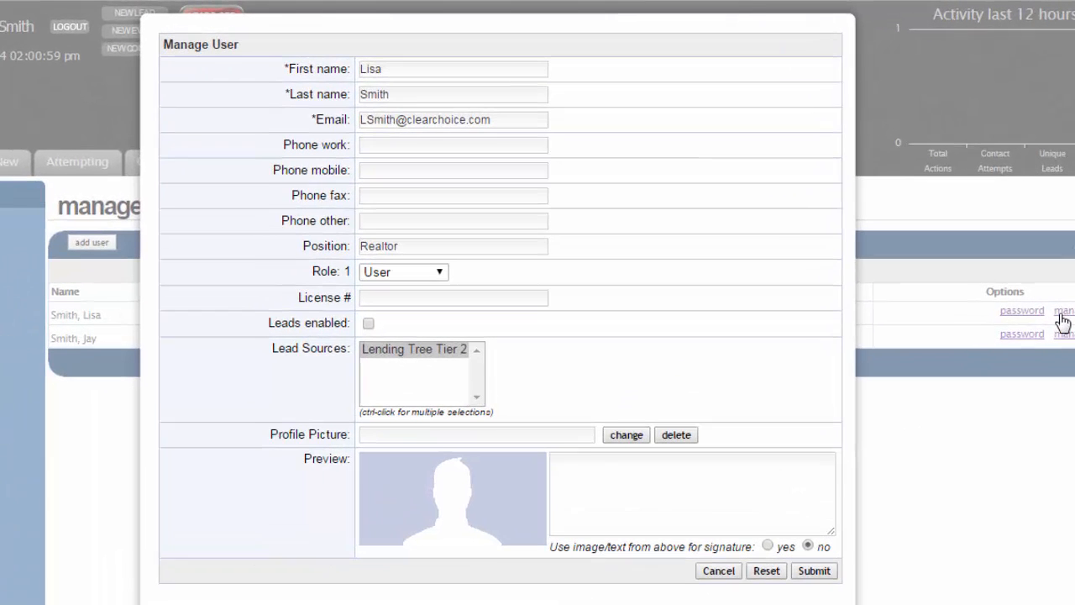
pyautogui.click(518, 117)
pyautogui.write('503.555.1234')
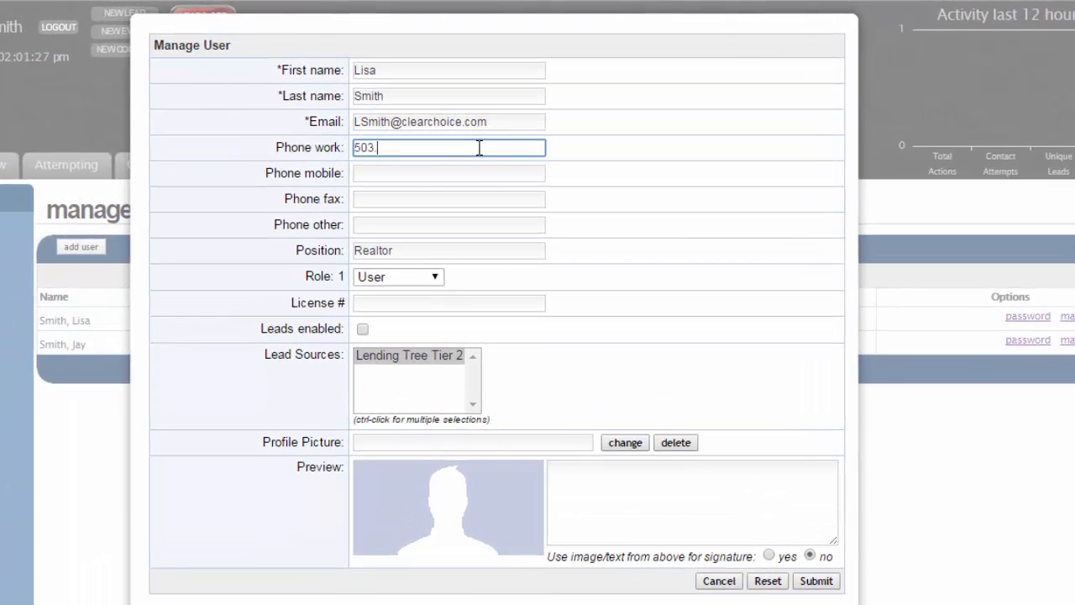
pyautogui.press('Tab')
pyautogui.write('503.555.4321')
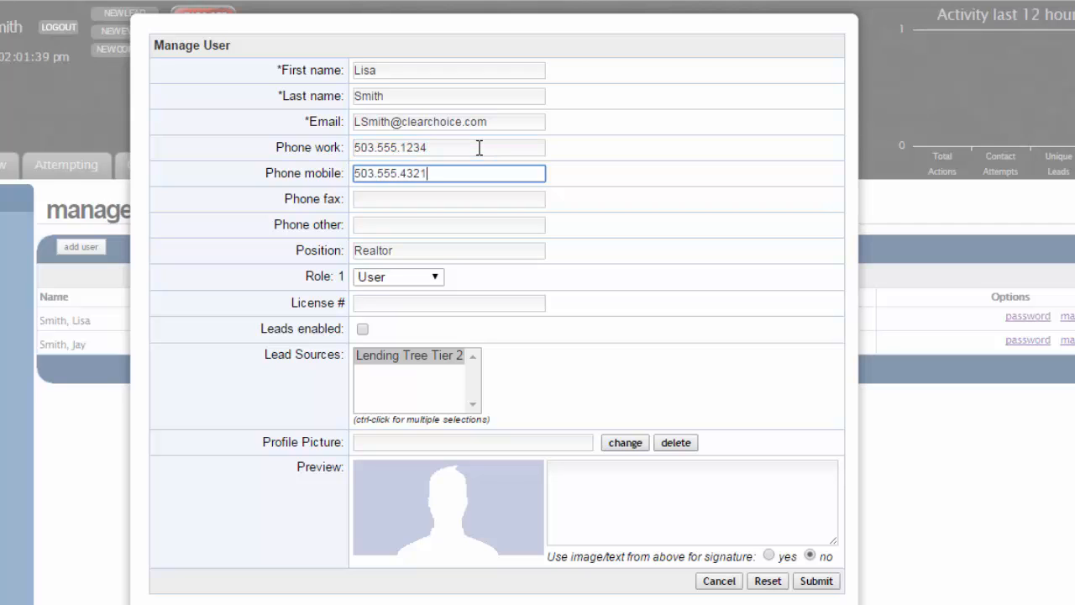
pyautogui.press('Tab')
pyautogui.write('503.555.5678')
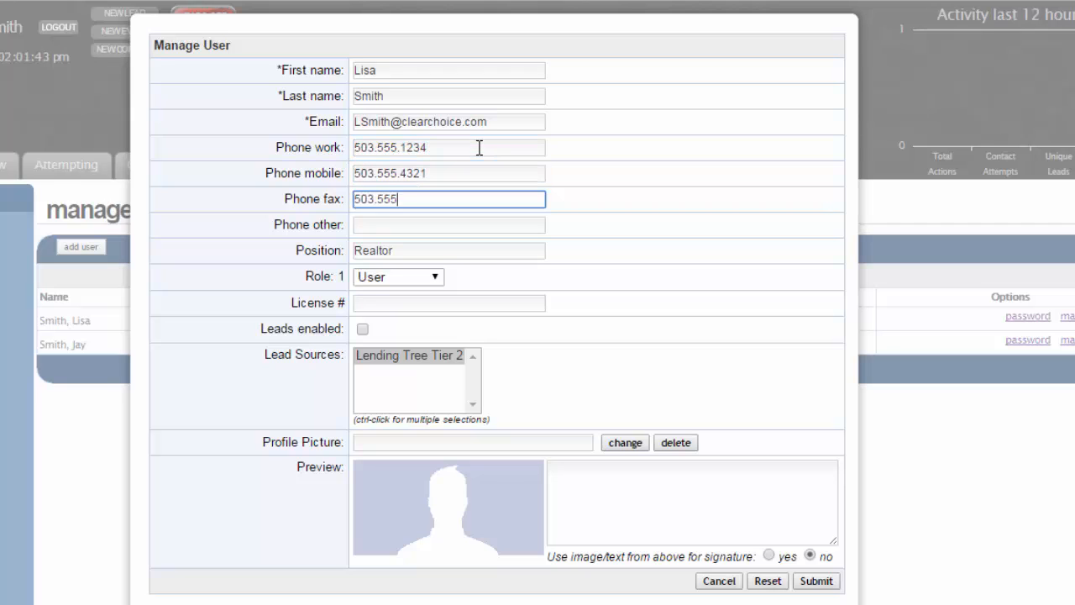
pyautogui.press('Tab')
pyautogui.press('Tab')
pyautogui.press('Tab')
pyautogui.press('Tab')
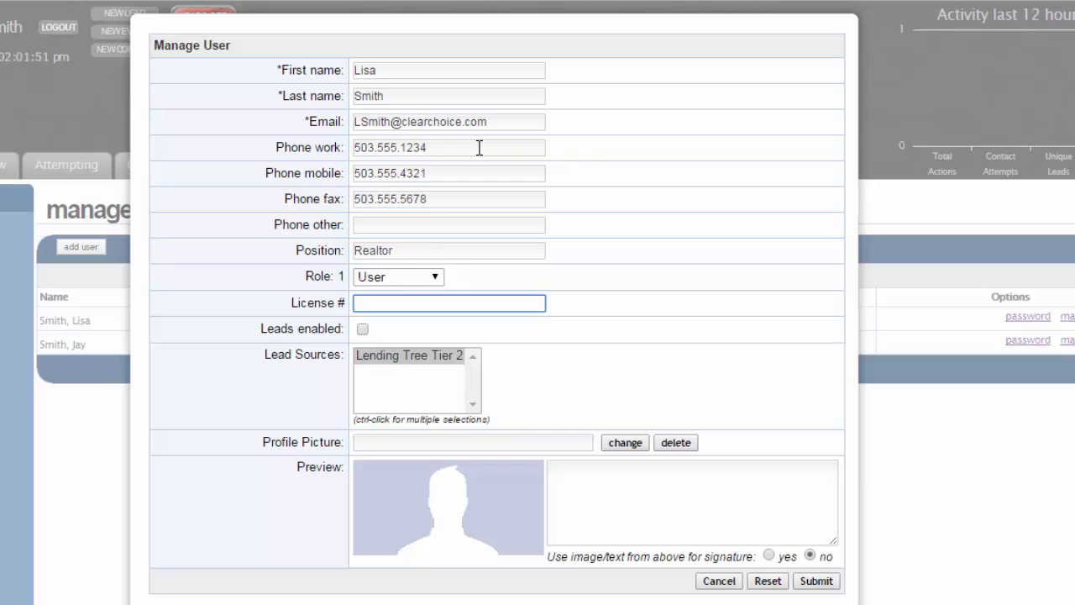
pyautogui.write('2345678')
# - Enter 'My Own Signature' as the user's signature text
pyautogui.click(691, 374)
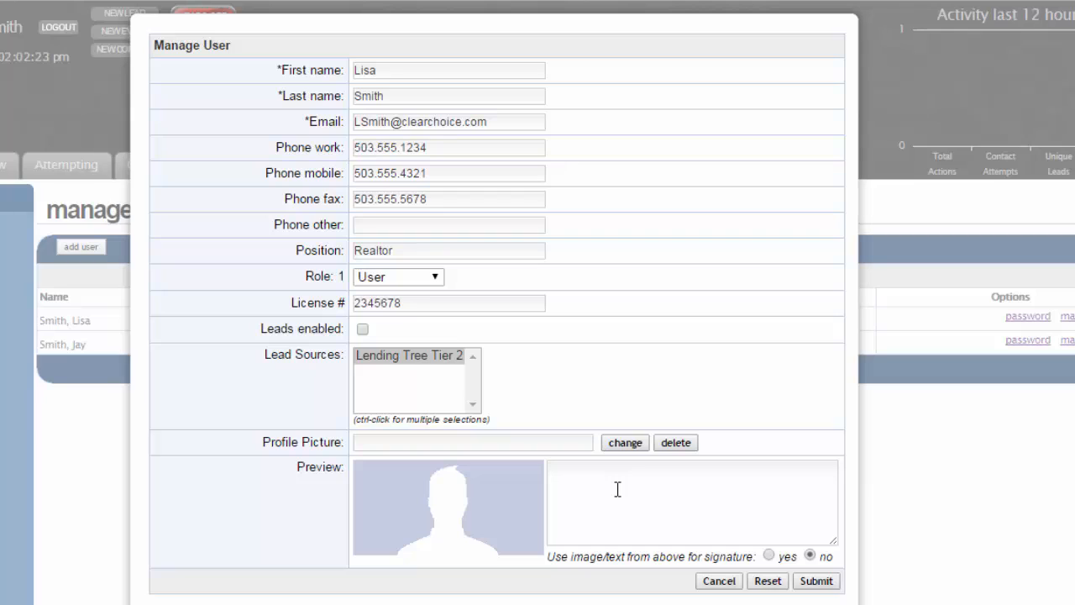
pyautogui.click(617, 489)
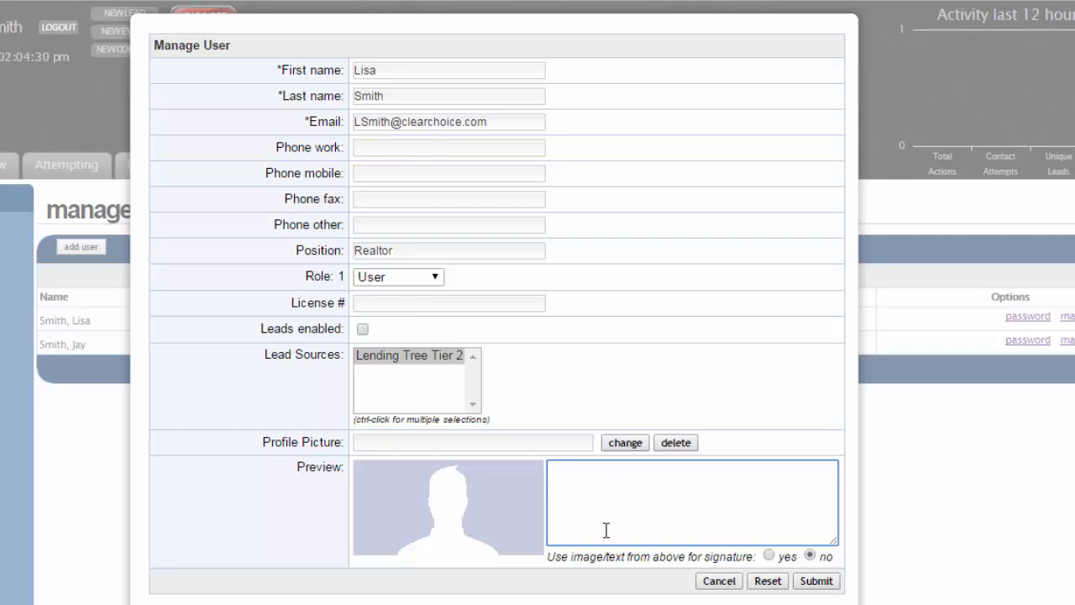
pyautogui.write('My Ow')
pyautogui.write('n Signatu')
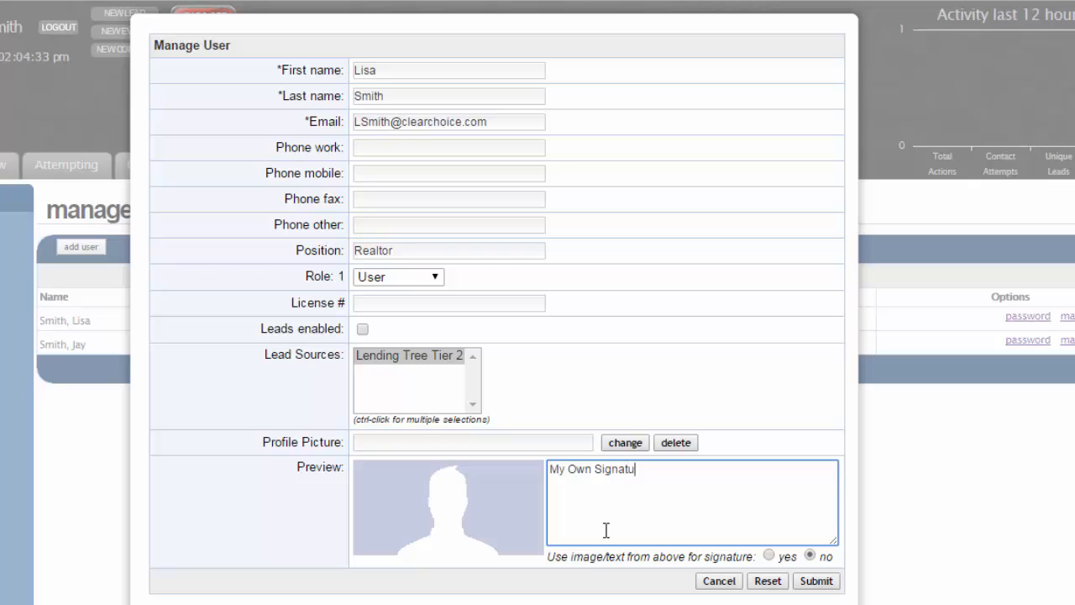
pyautogui.write('re')
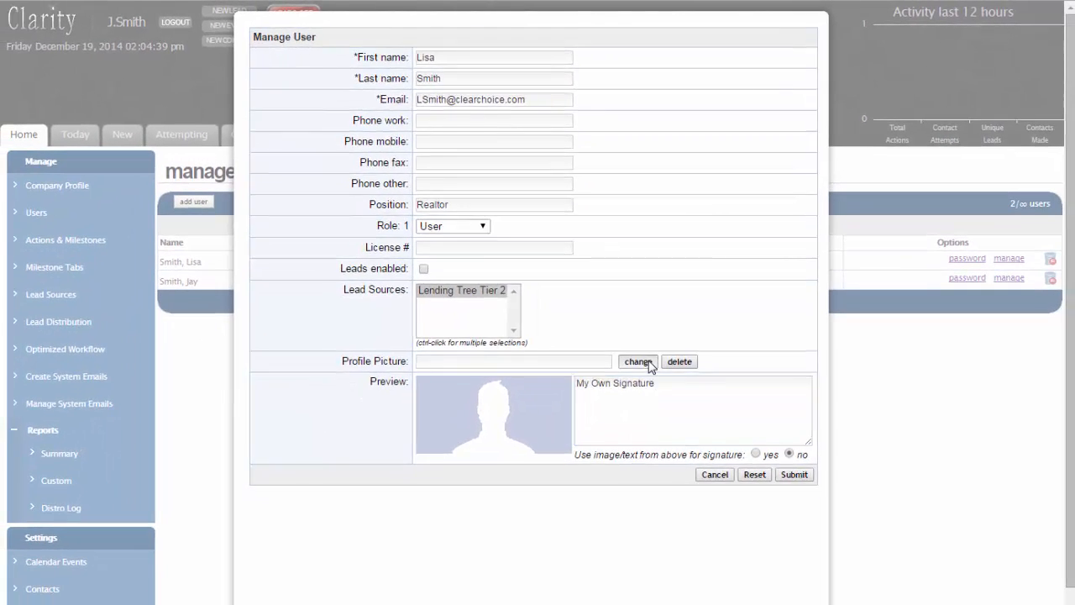
# - Upload the woman's photo as profile picture and submit the updated user details
pyautogui.click(625, 442)
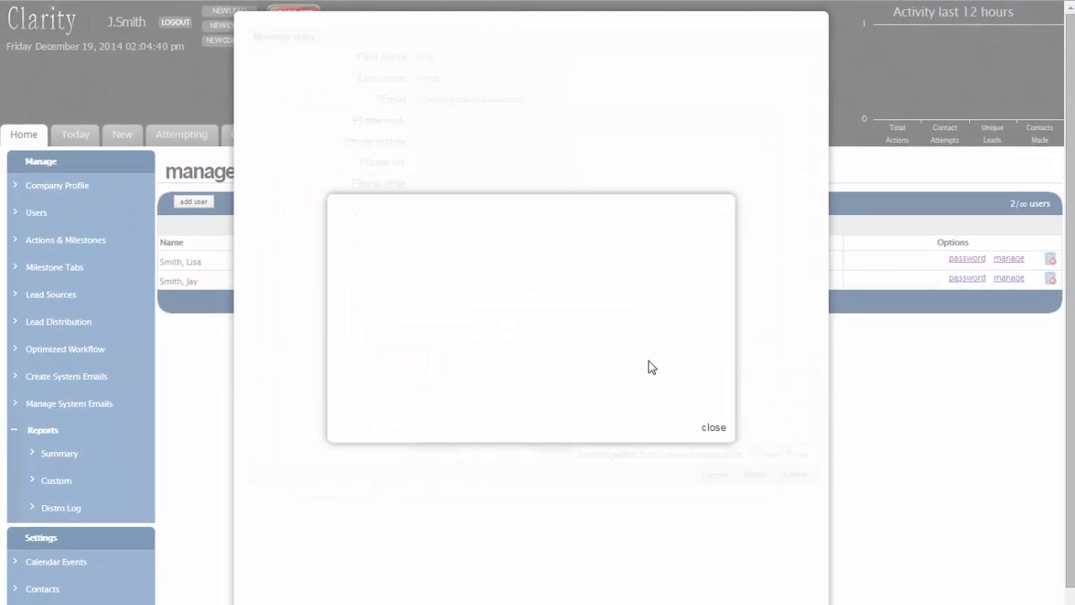
pyautogui.click(374, 302)
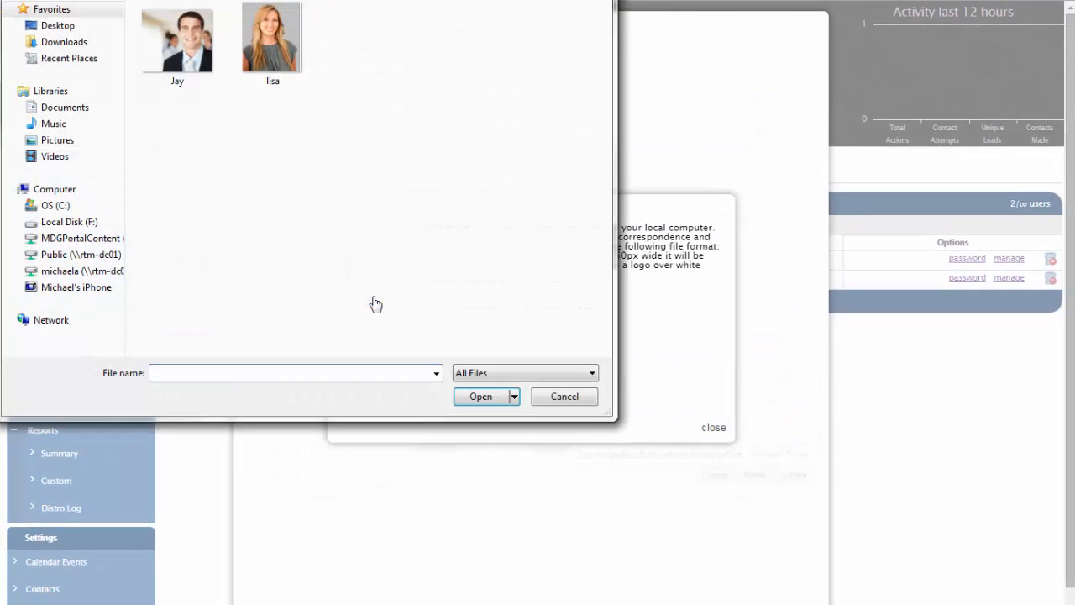
pyautogui.doubleClick(295, 40)
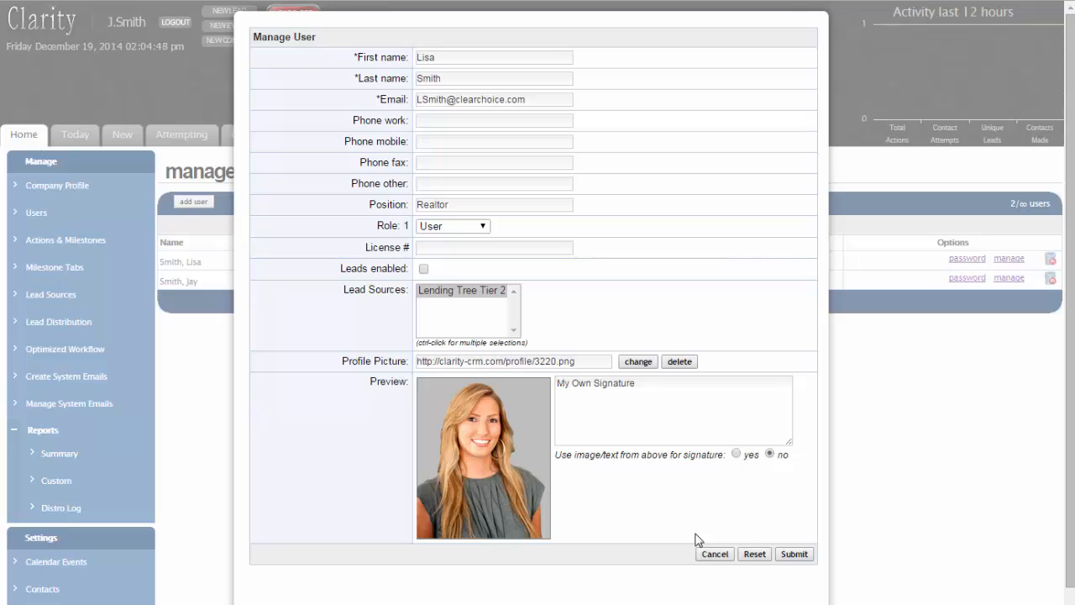
pyautogui.click(800, 558)
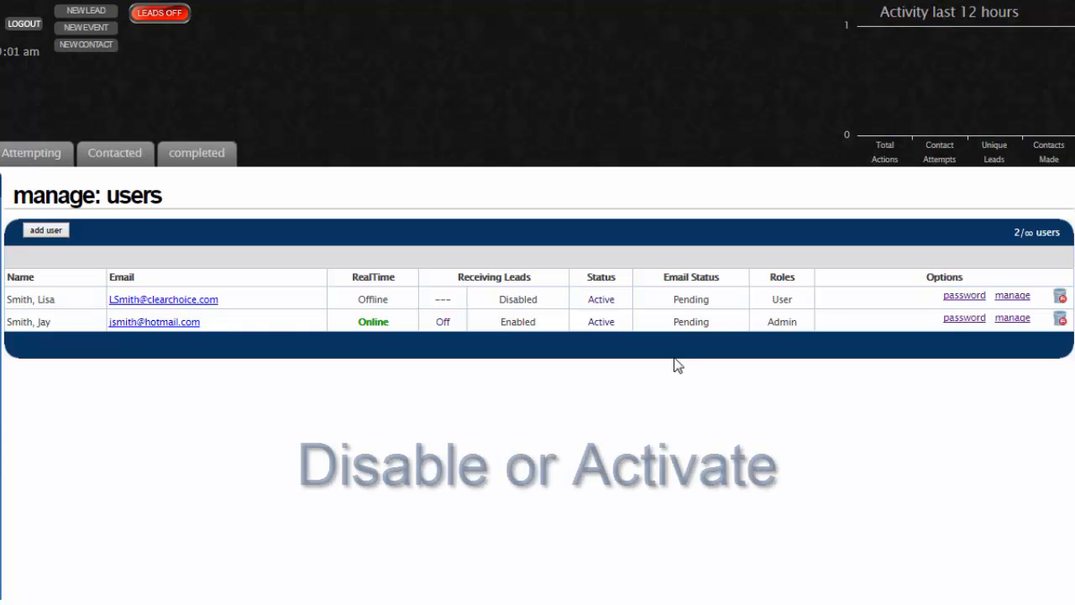
pyautogui.click(608, 301)
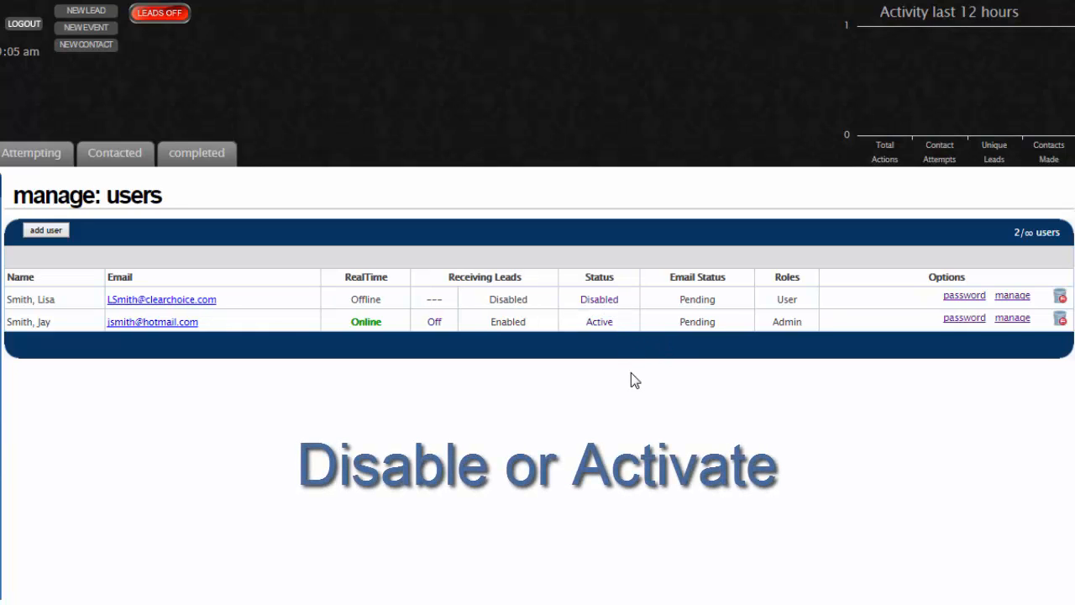
pyautogui.click(612, 300)
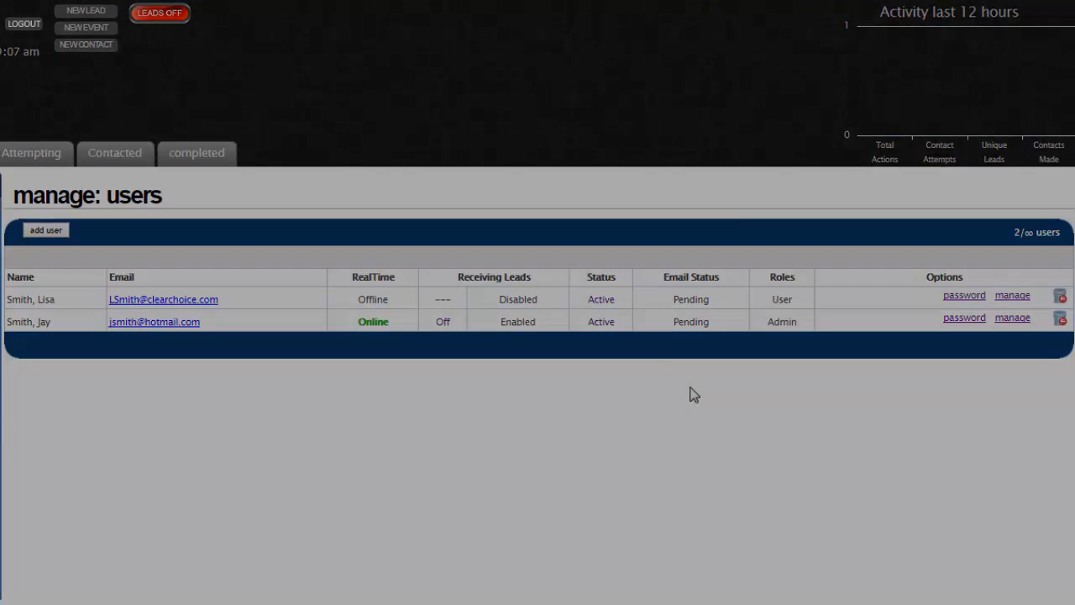